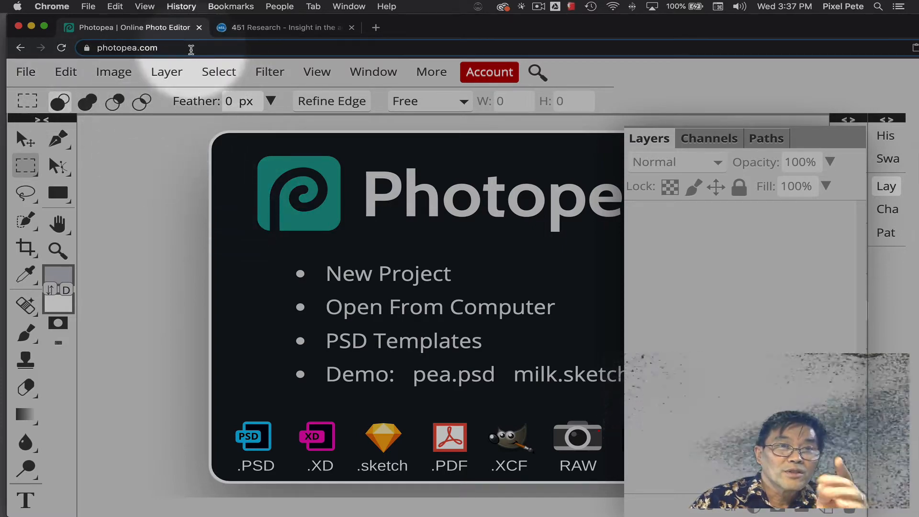
Open the file 04Start1080.psd from the Downloads folder.
drag(191, 49, 97, 48)
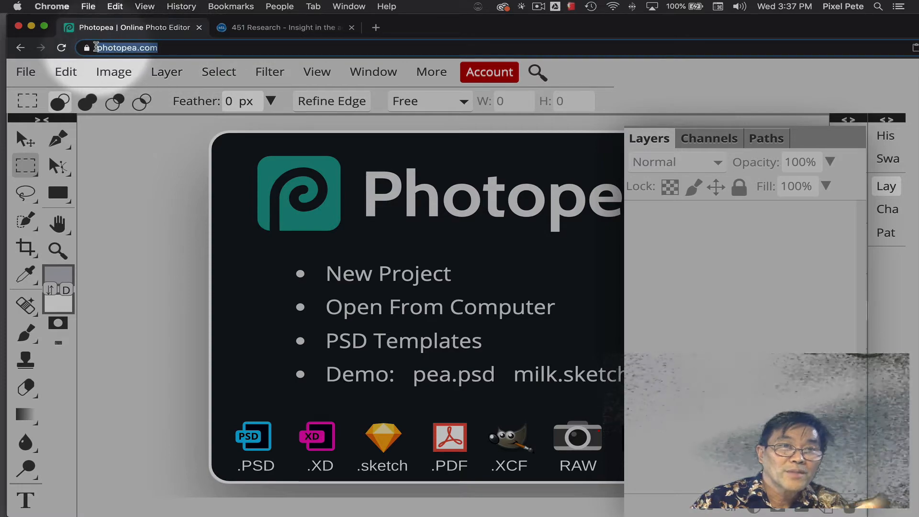
click(36, 74)
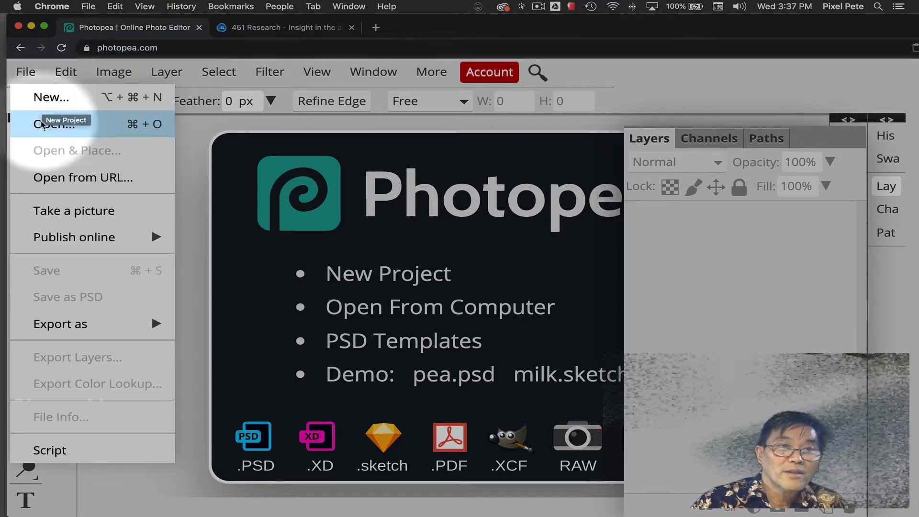
click(41, 124)
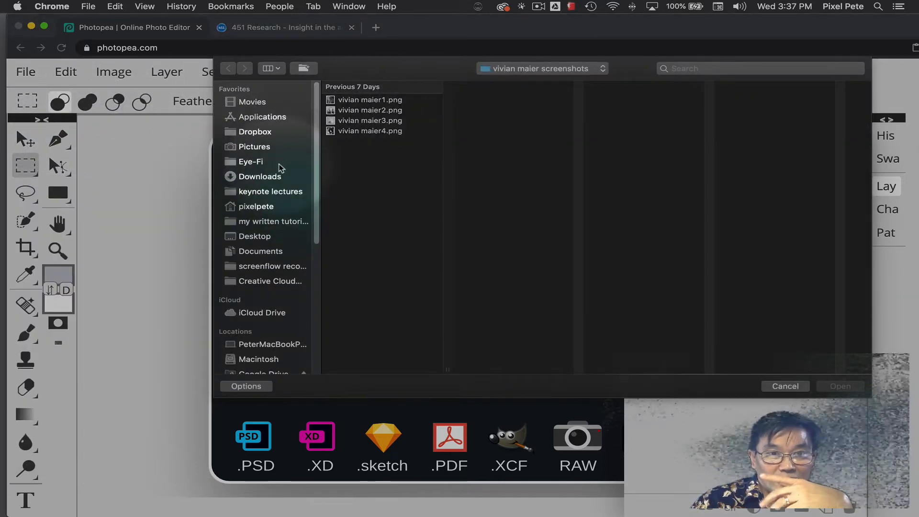
click(276, 180)
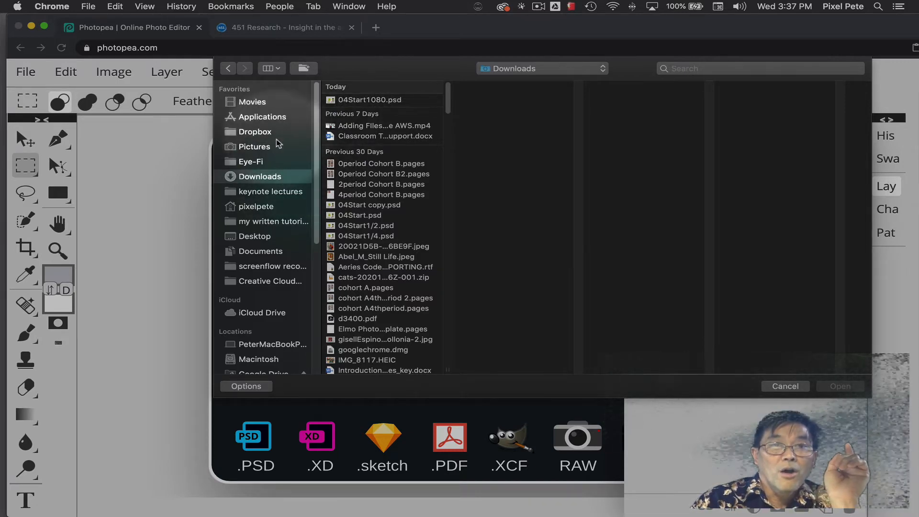
click(256, 238)
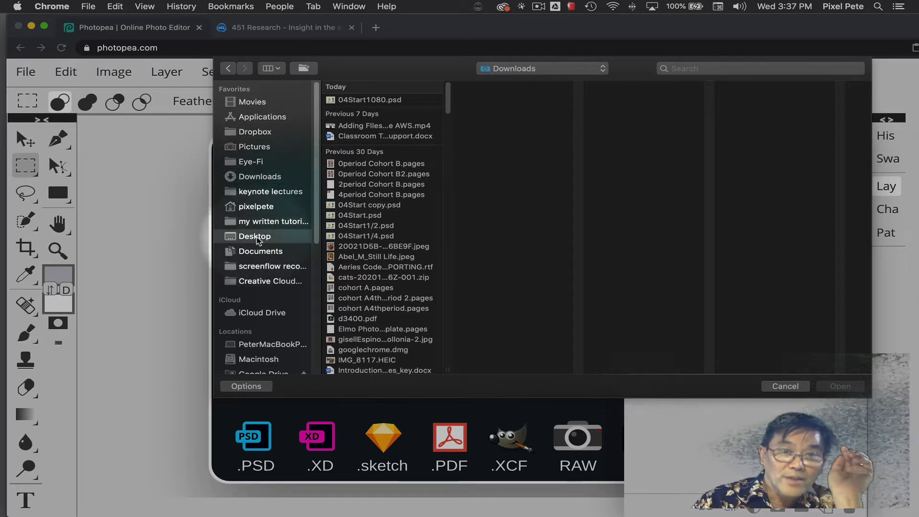
click(270, 178)
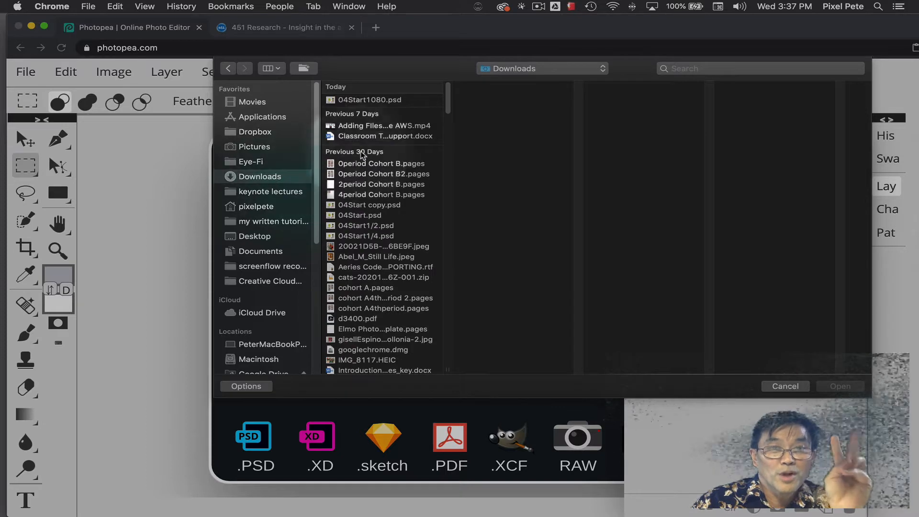
click(366, 100)
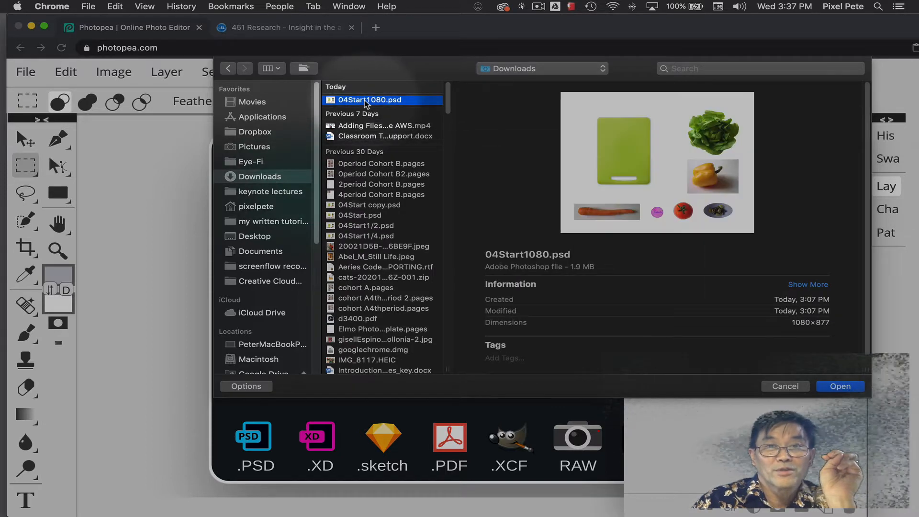
click(820, 386)
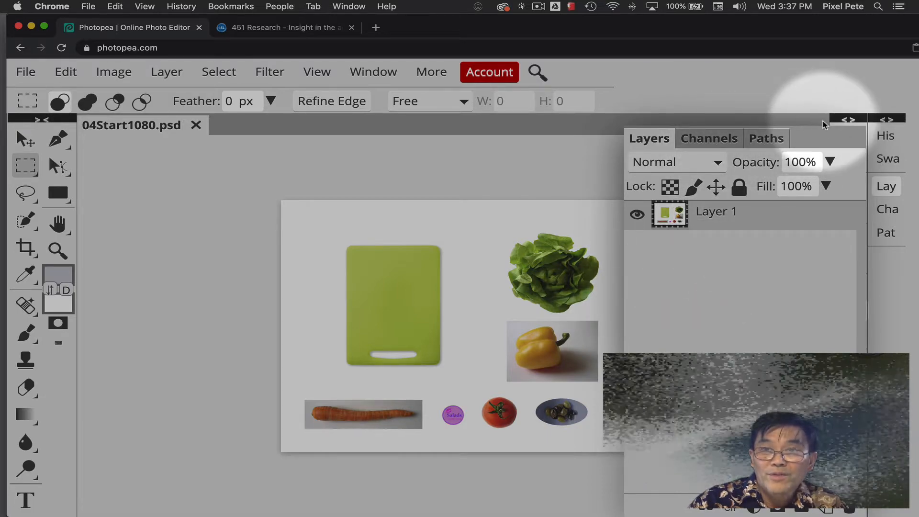
Expand and collapse both side panel groups, leaving only the Layers panel open.
click(849, 122)
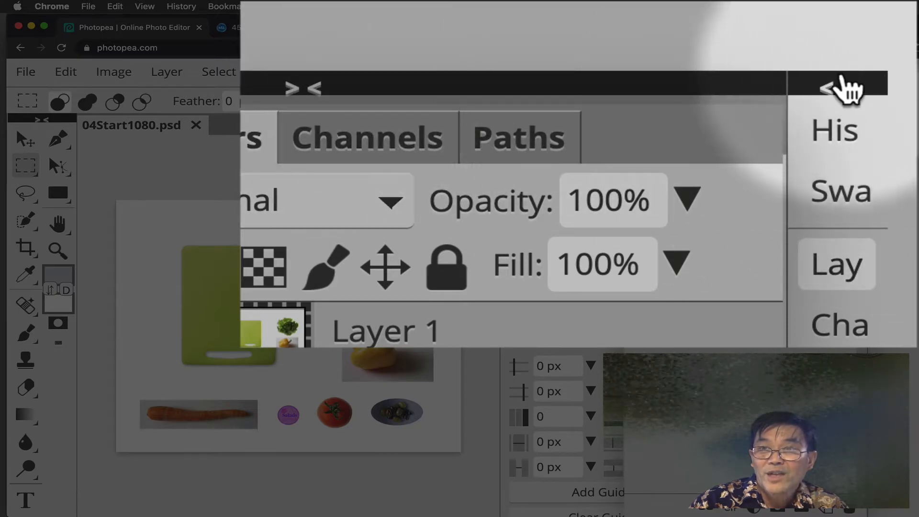
click(845, 89)
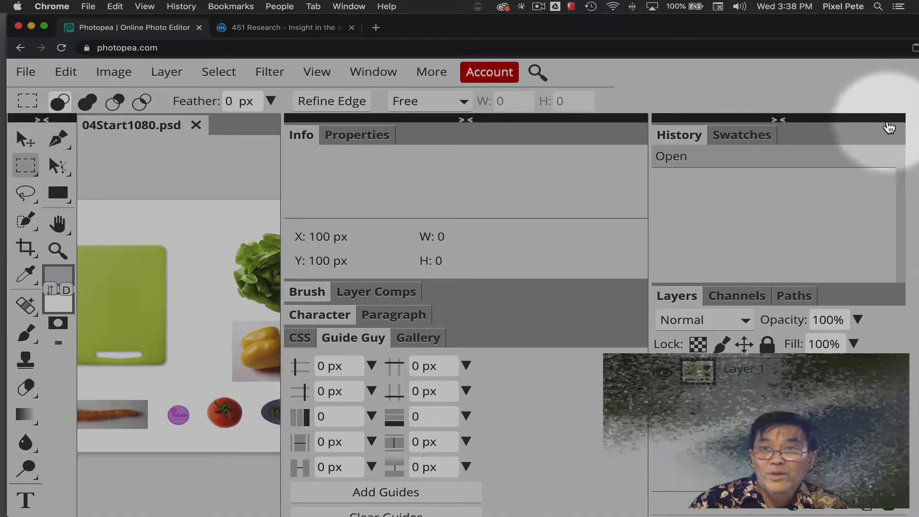
click(778, 119)
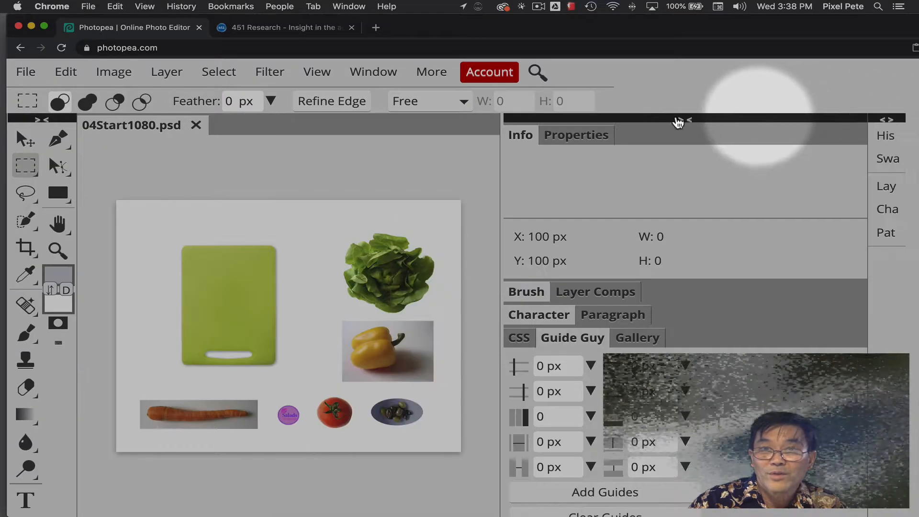
click(682, 120)
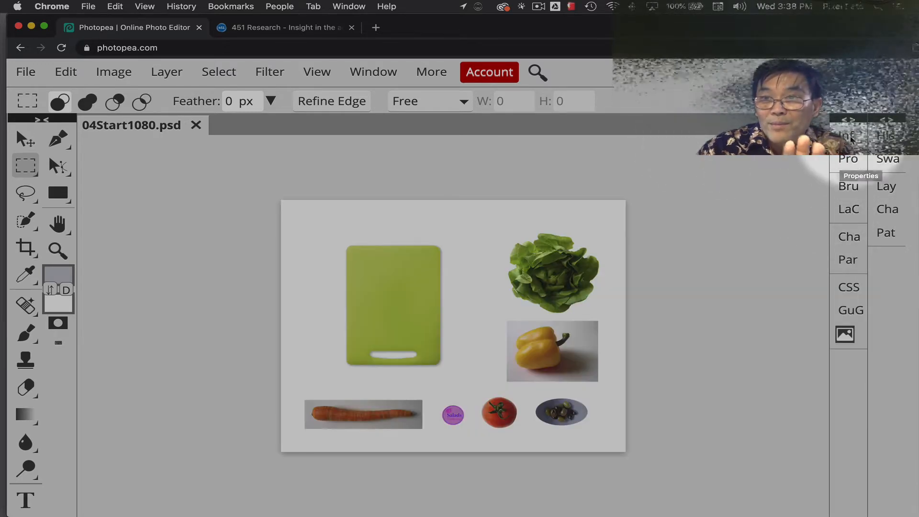
click(886, 186)
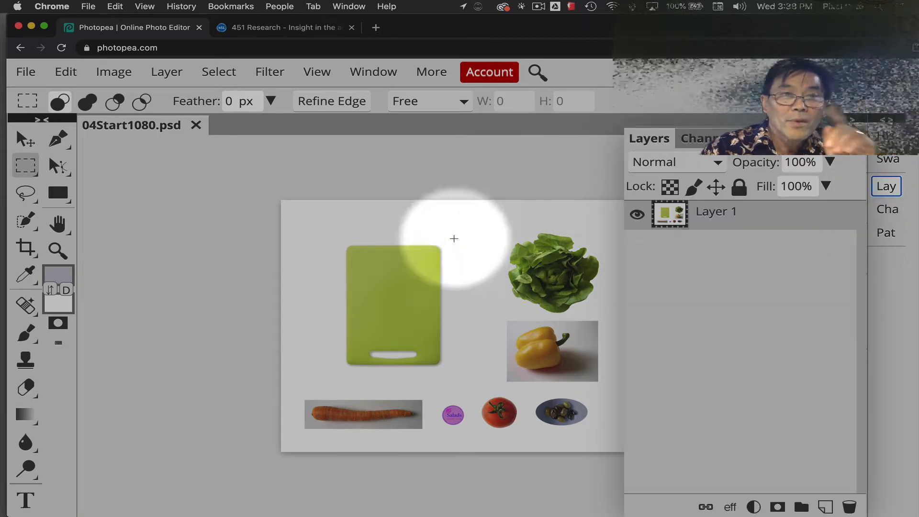
Create a new project 1080 px wide and 720 px high with a white background.
click(27, 73)
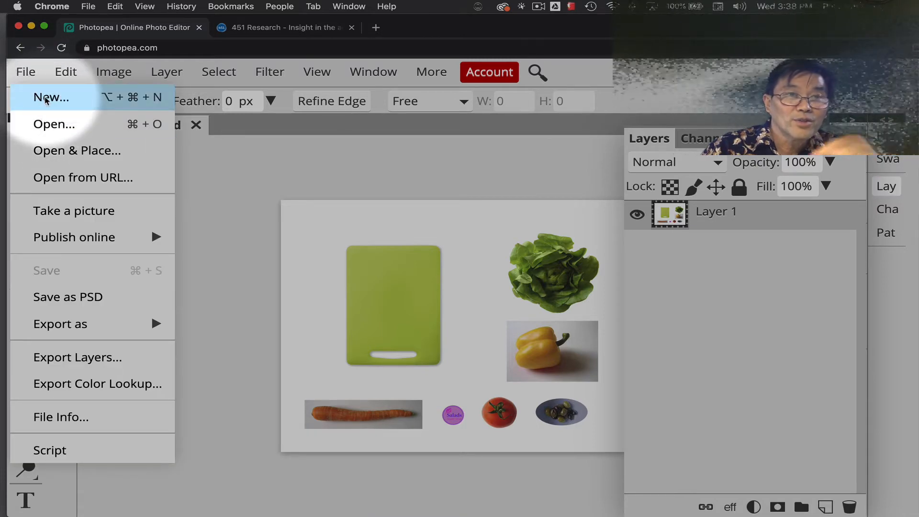
click(46, 99)
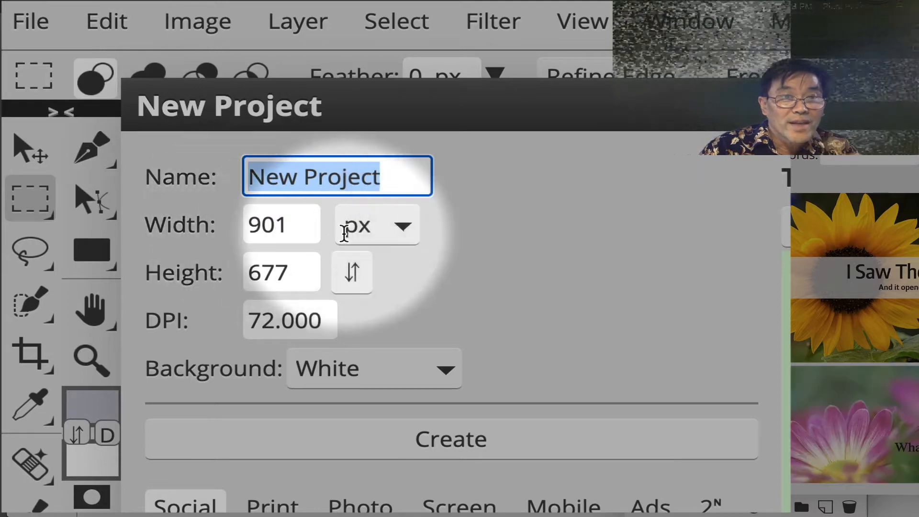
key(Tab)
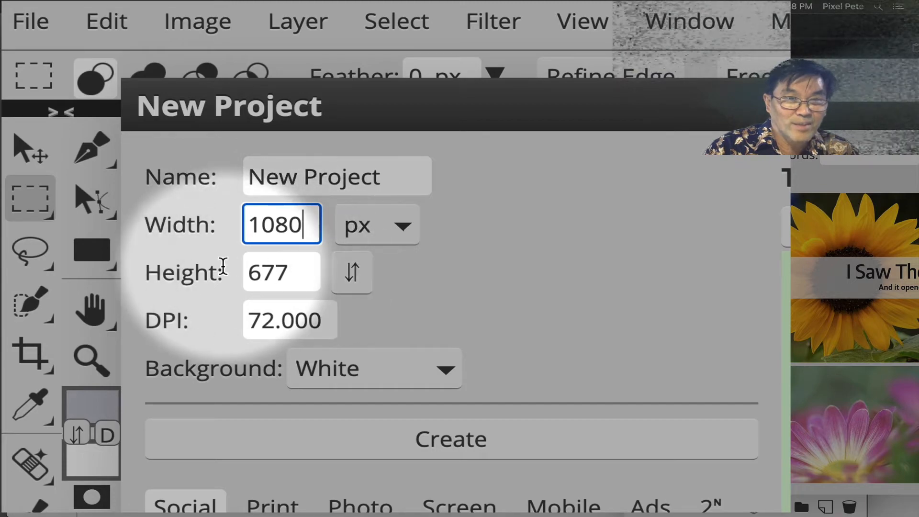
key(Tab)
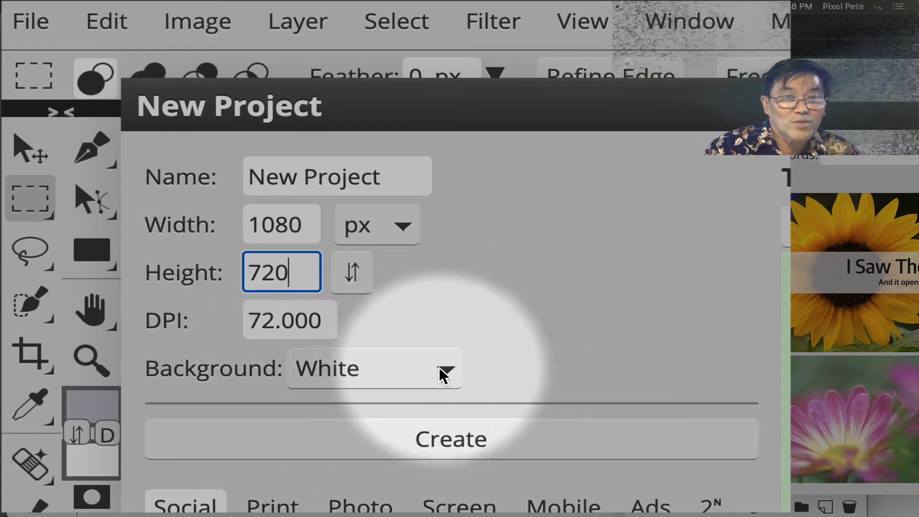
click(467, 437)
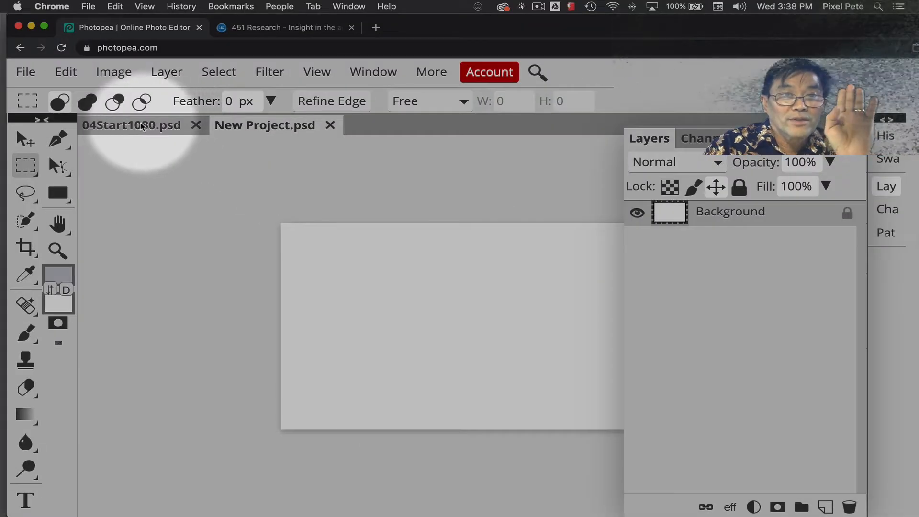
click(139, 126)
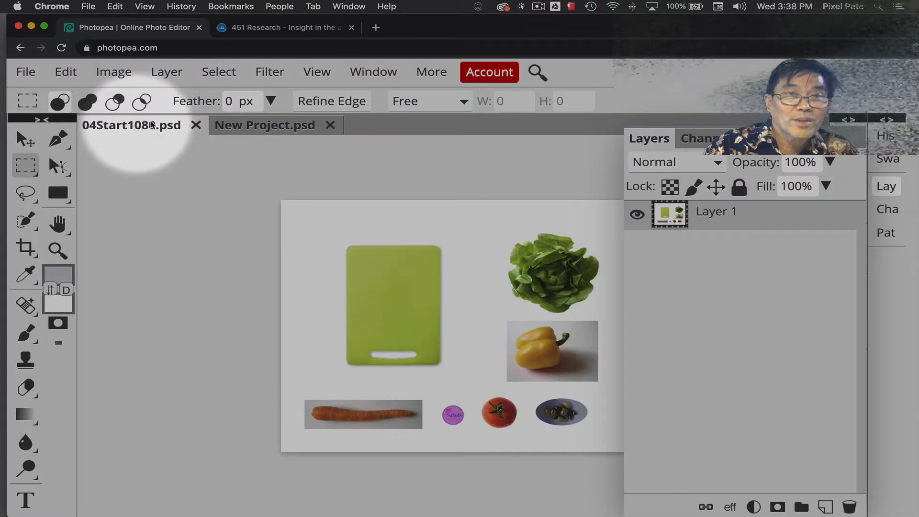
click(261, 127)
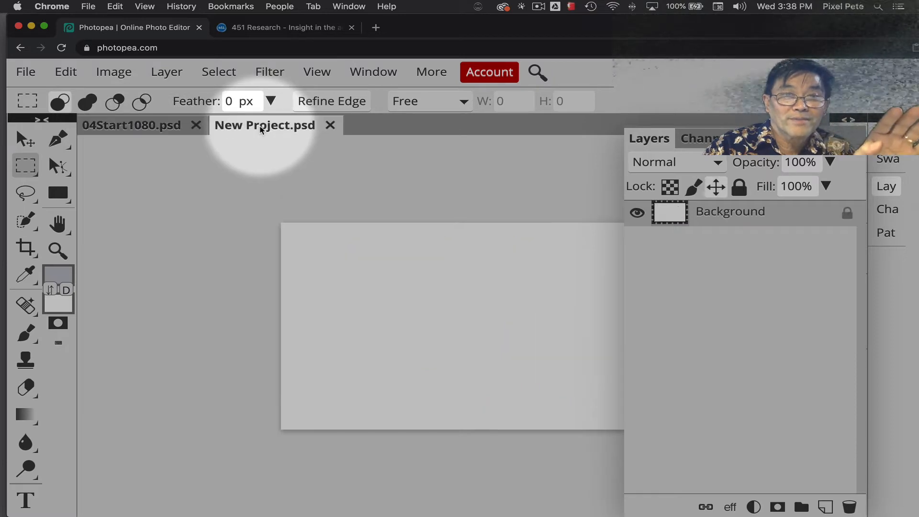
click(115, 125)
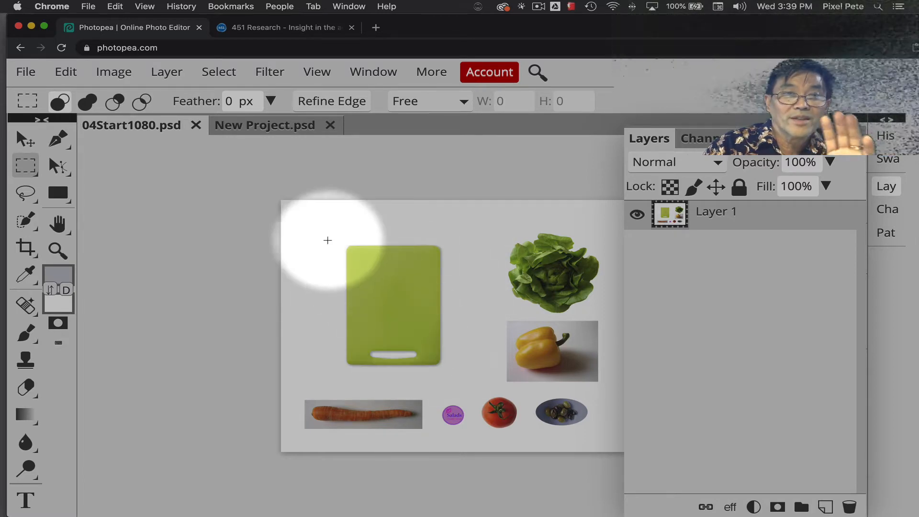
click(292, 128)
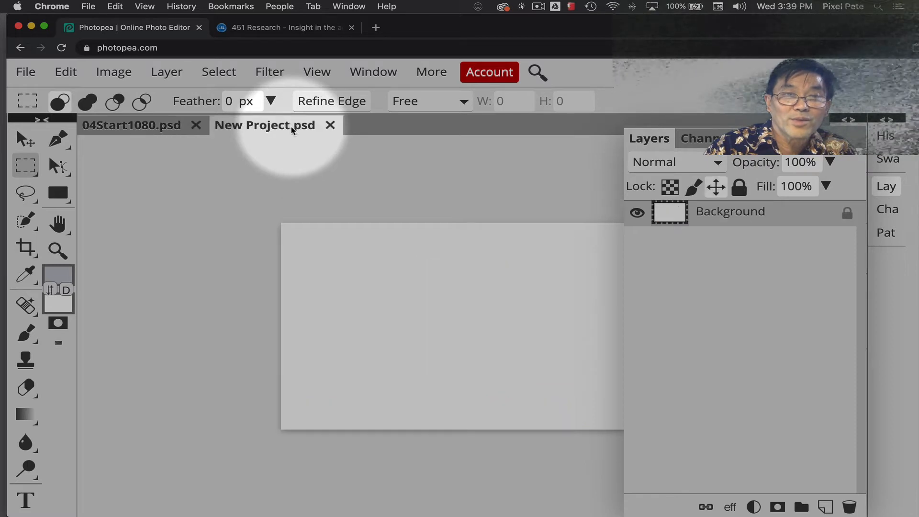
In 04Start1080.psd, set up the Quick Selection tool with a 10 px brush size and 35% hardness.
click(170, 126)
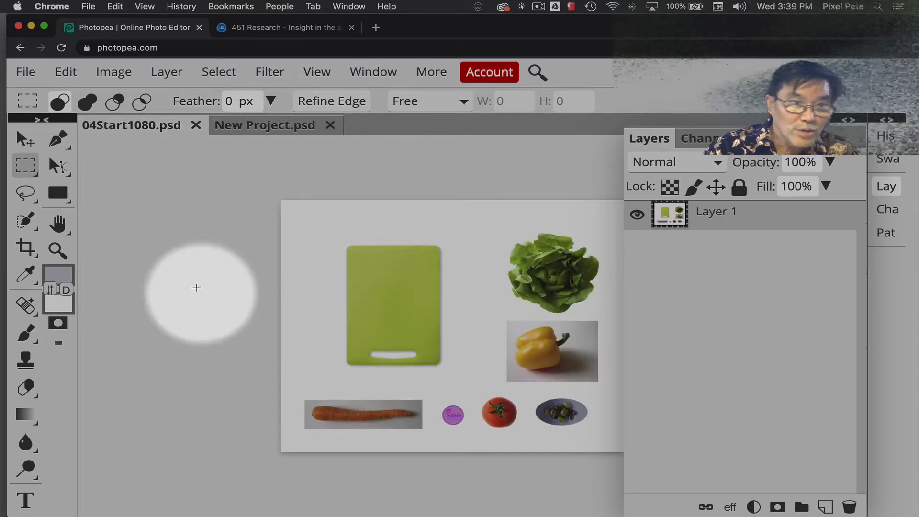
right_click(29, 225)
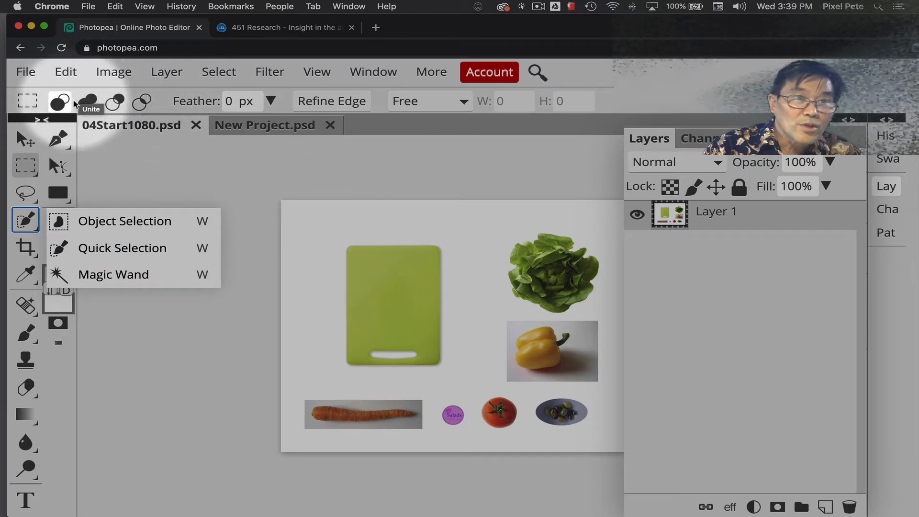
click(57, 246)
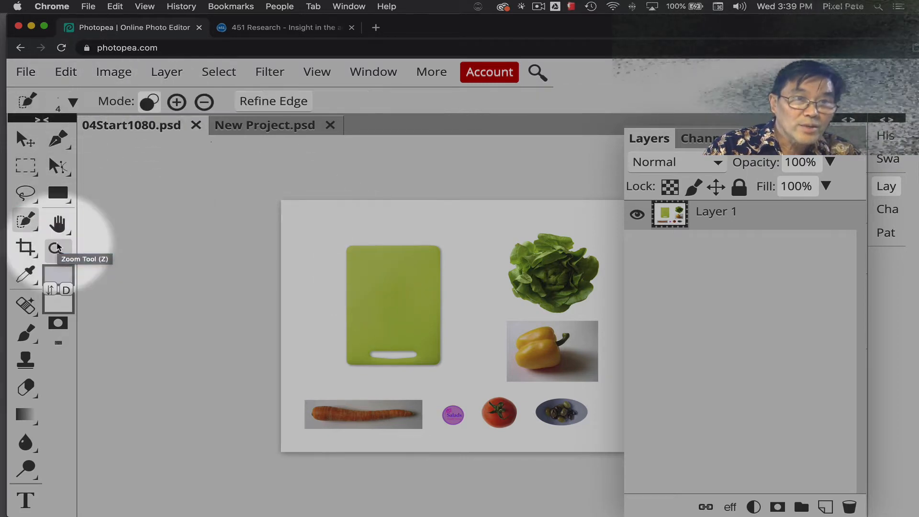
click(72, 102)
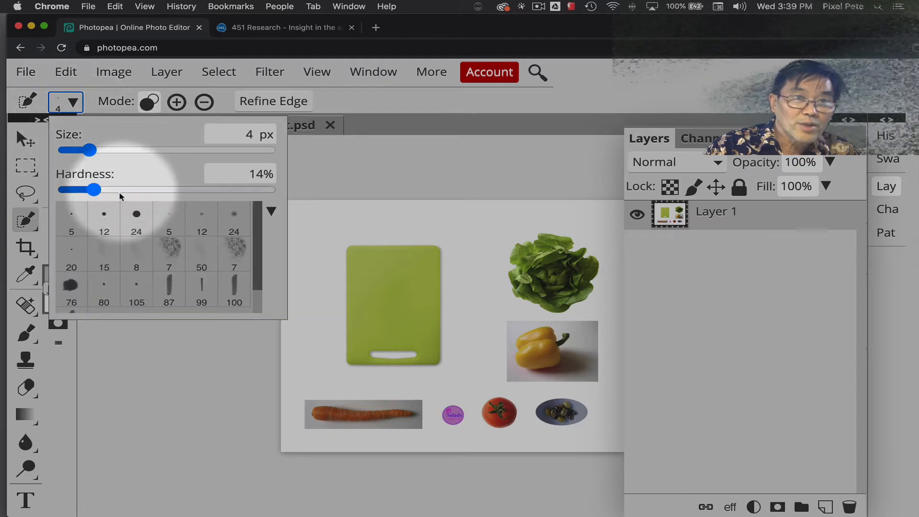
drag(96, 191, 137, 201)
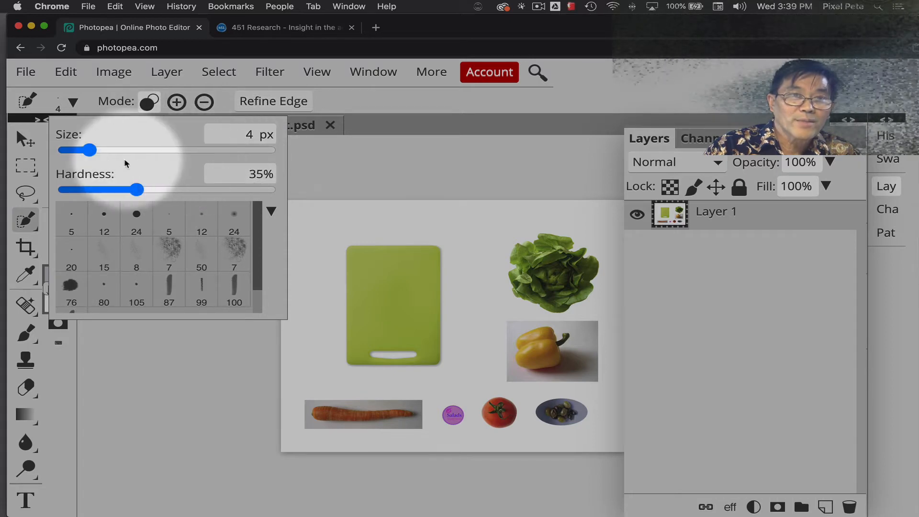
drag(90, 151, 95, 152)
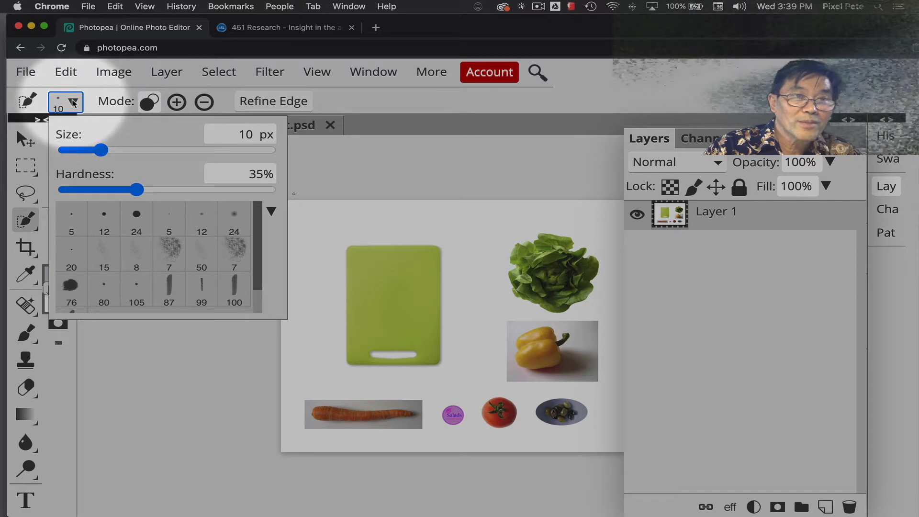
click(101, 89)
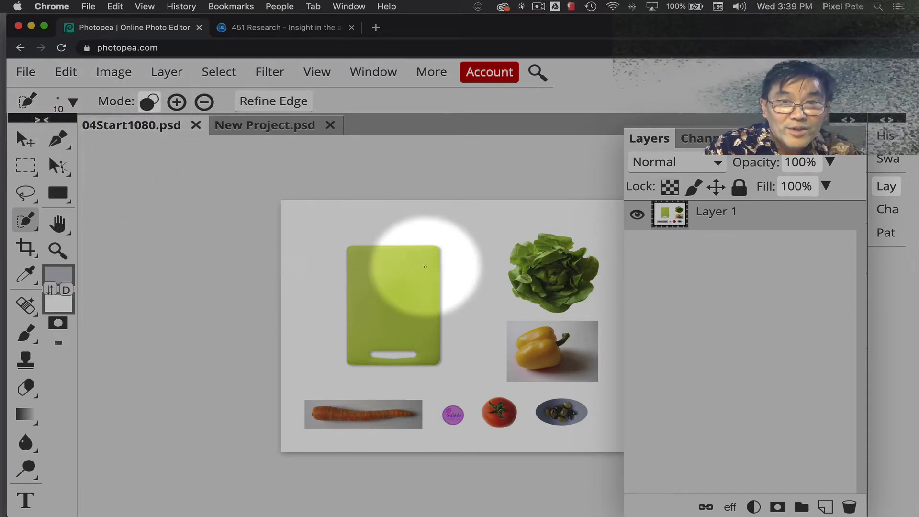
Select the green cutting board with Quick Selection and subtract its white handle opening from the selection.
click(389, 270)
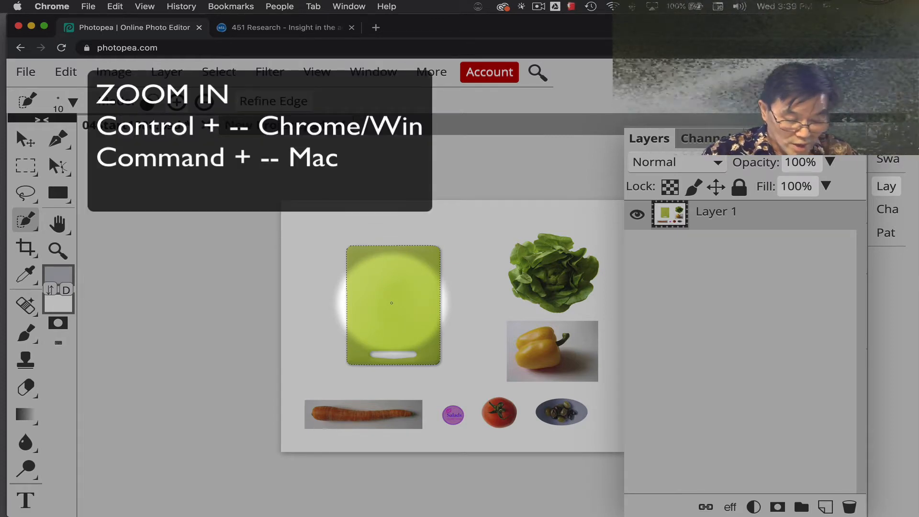
key(super+plus)
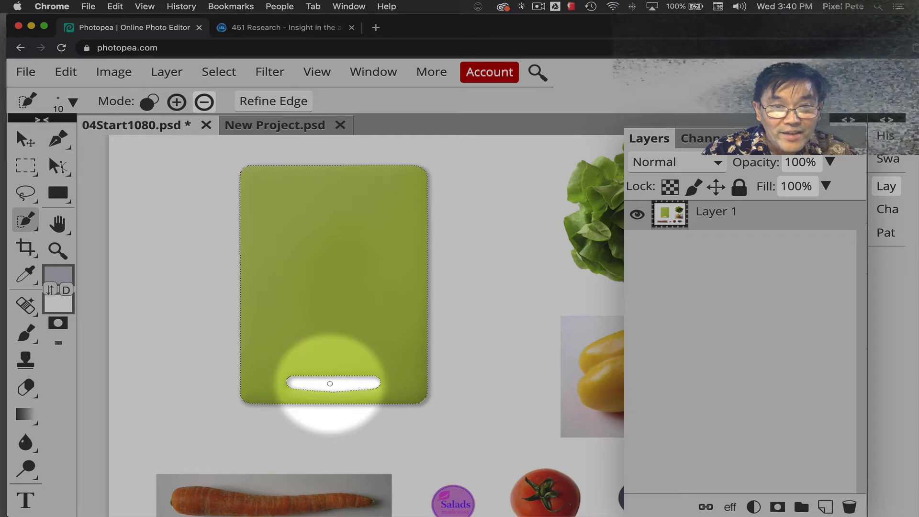
key(alt)
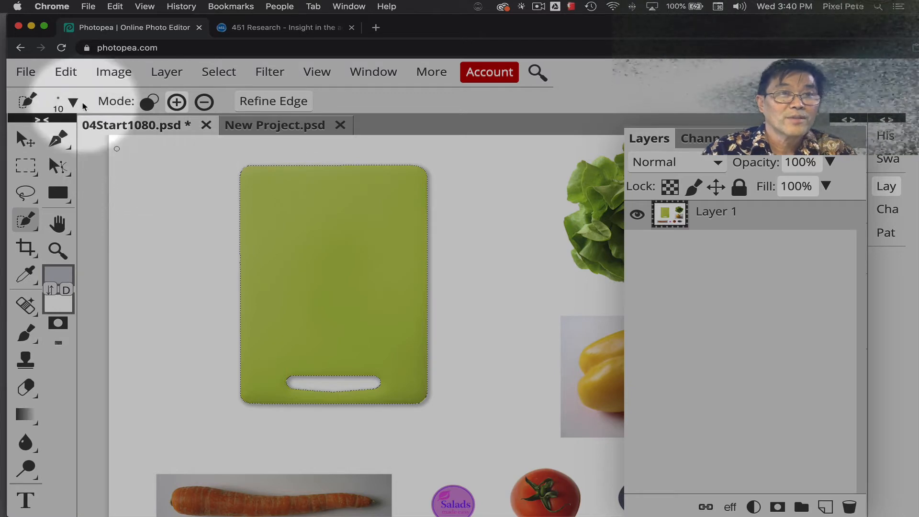
Copy the selected cutting board, paste it into New Project.psd and rename its layer "cutting board".
click(66, 75)
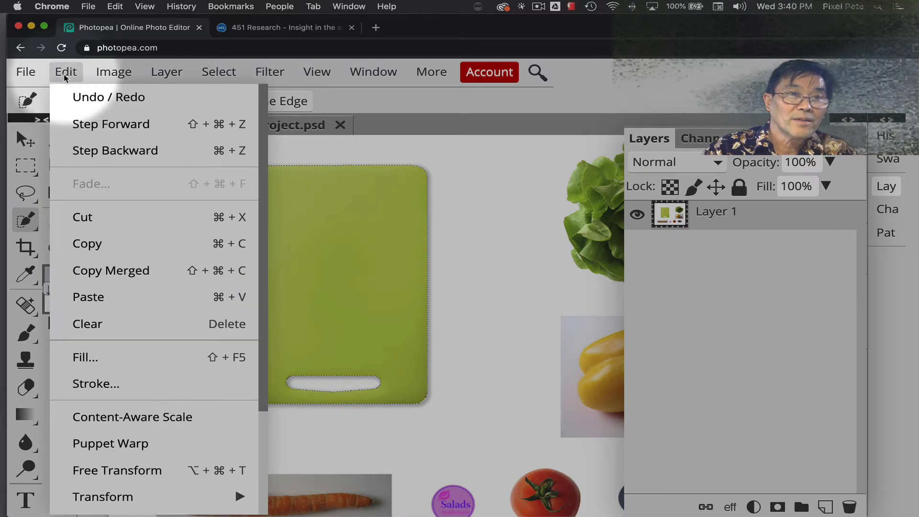
click(84, 243)
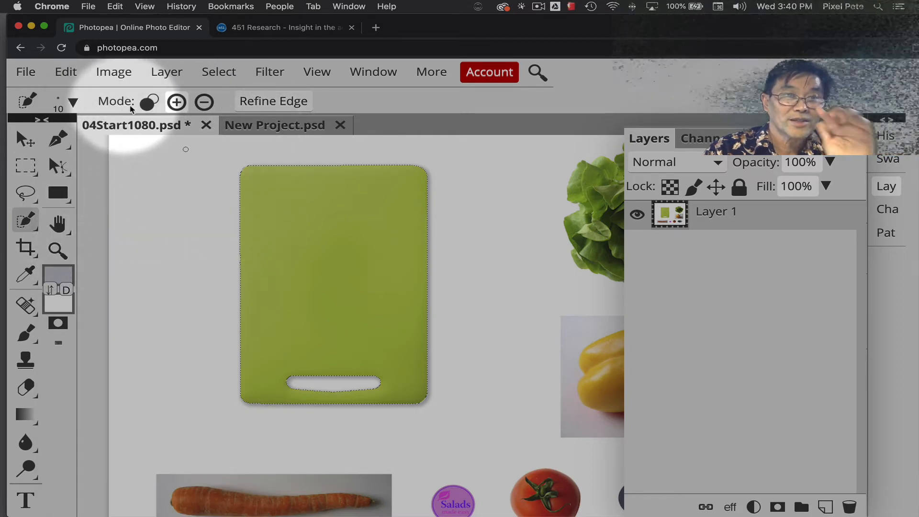
click(290, 127)
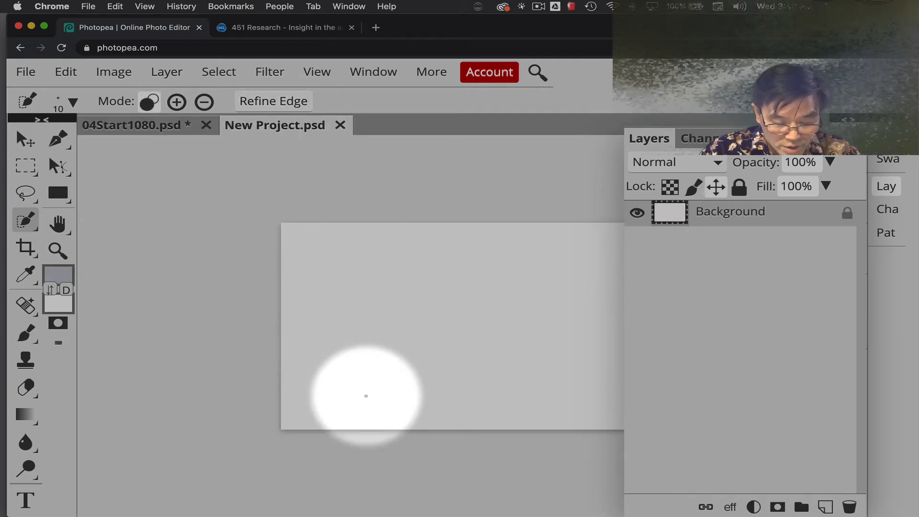
key(super+v)
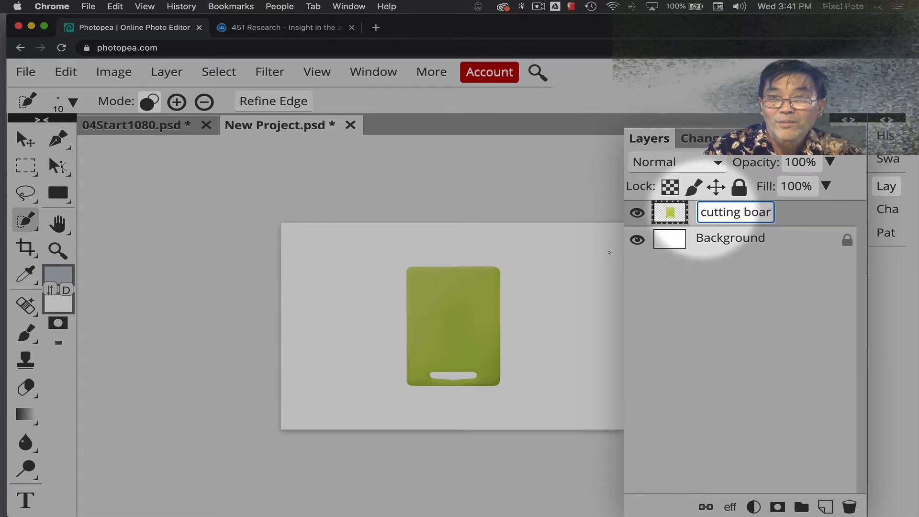
click(787, 220)
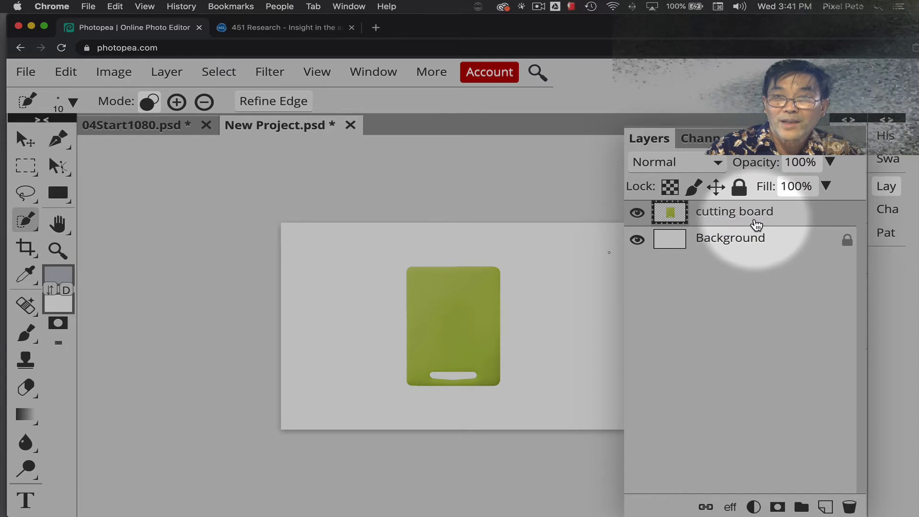
In 04Start1080.psd, deselect the cutting board and select the whole lettuce with the Quick Selection tool.
click(143, 124)
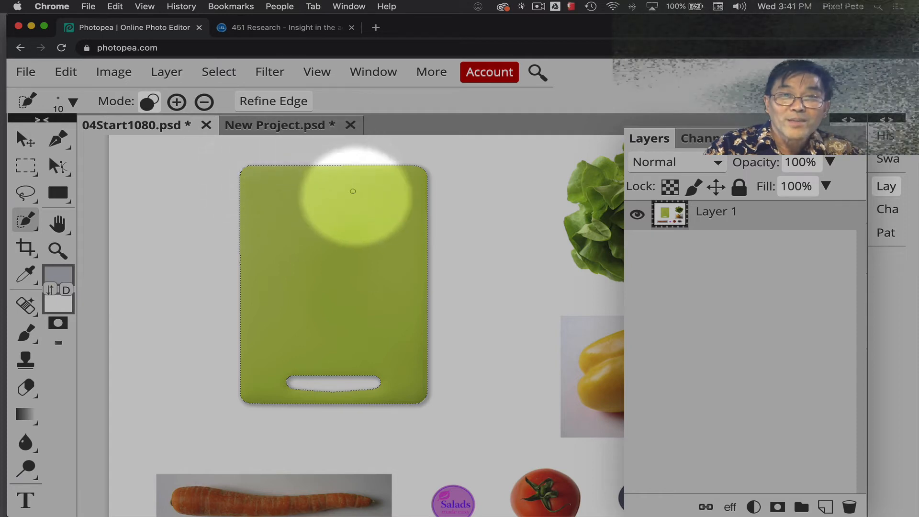
click(222, 72)
click(238, 124)
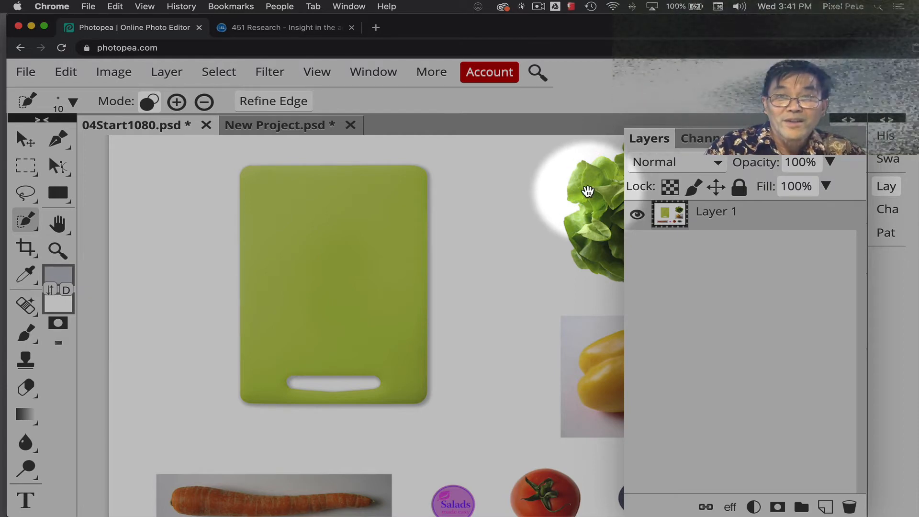
drag(573, 197, 314, 247)
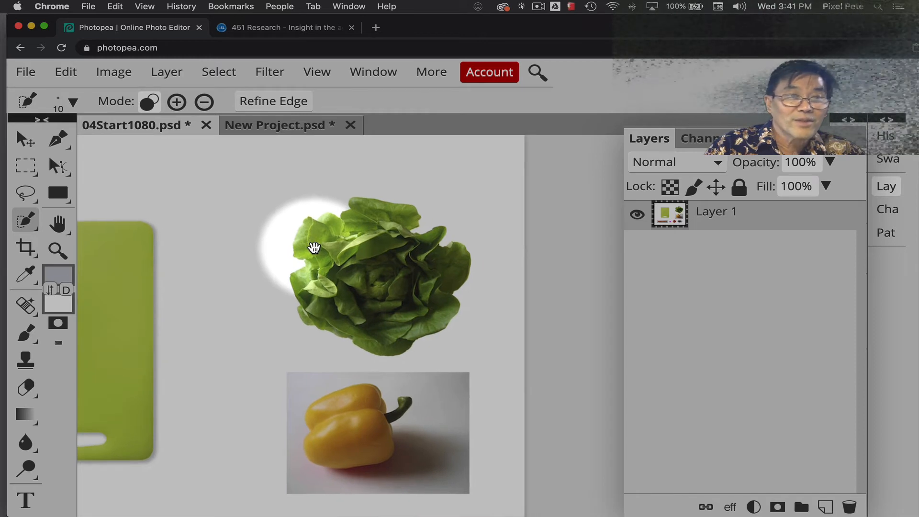
click(27, 220)
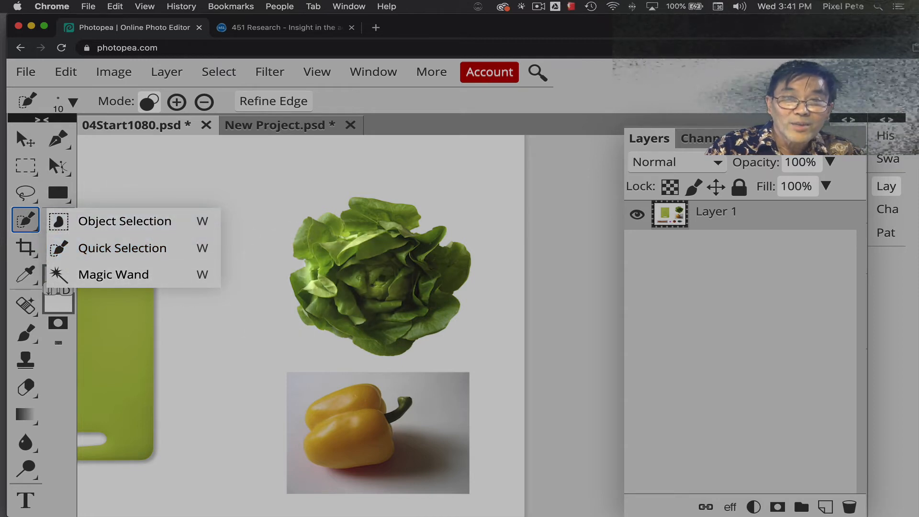
mouse_move(378, 278)
mouse_down()
mouse_move(317, 244)
mouse_move(378, 206)
mouse_move(392, 225)
mouse_up()
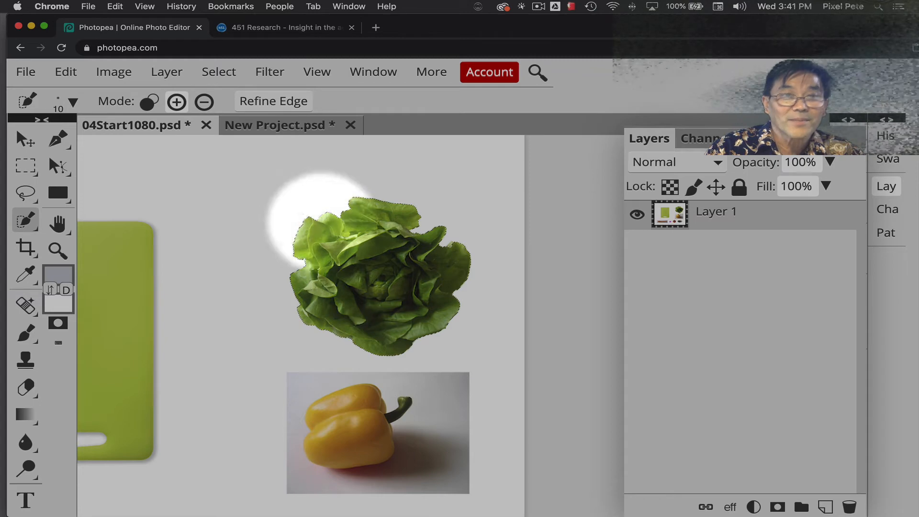
Copy the selected lettuce and paste it as a new layer into New Project.psd.
click(72, 73)
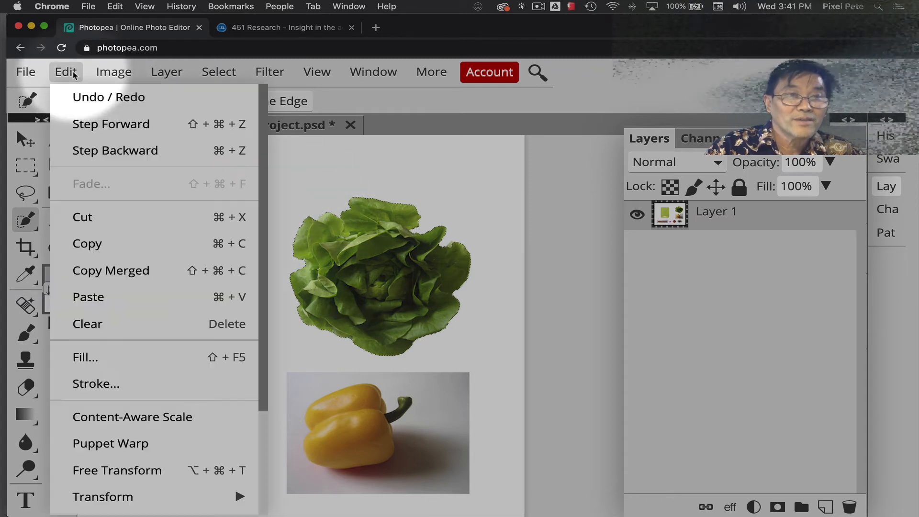
click(80, 238)
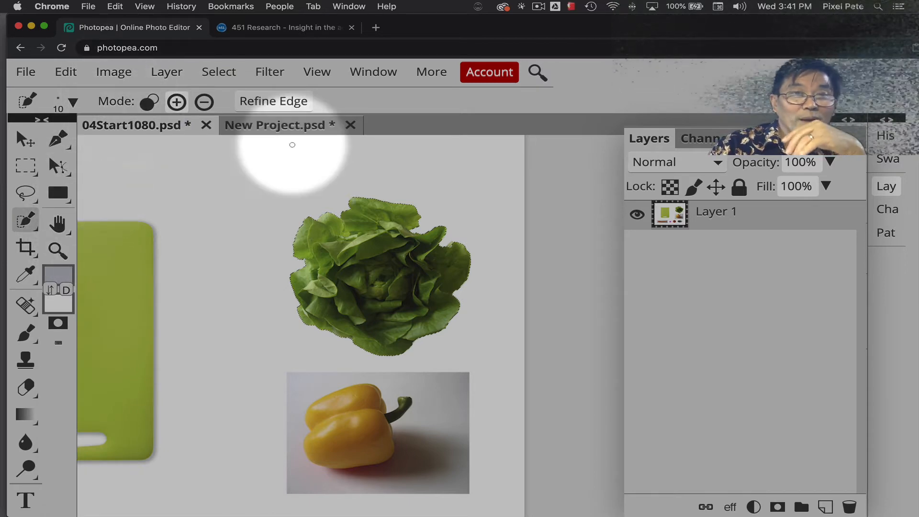
click(295, 125)
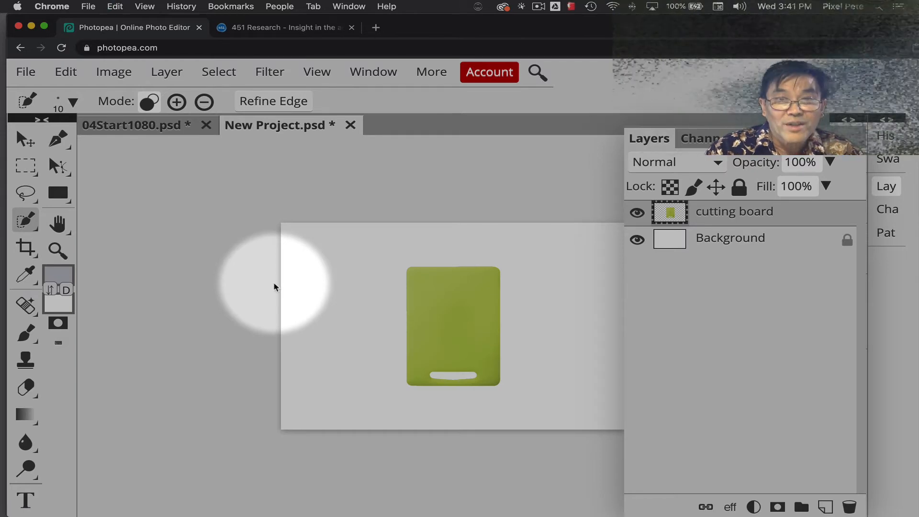
key(super+v)
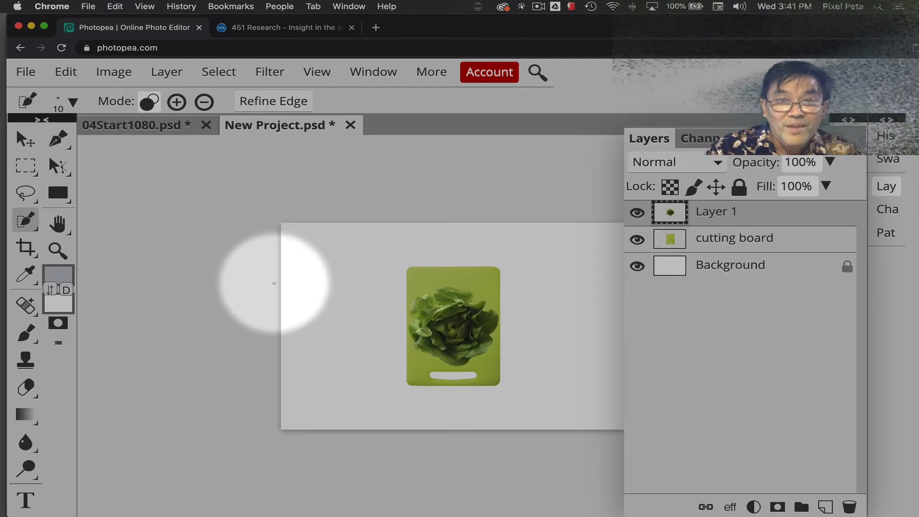
Move the lettuce off the cutting board to the empty area on its left and rename its layer "lettuce".
click(32, 139)
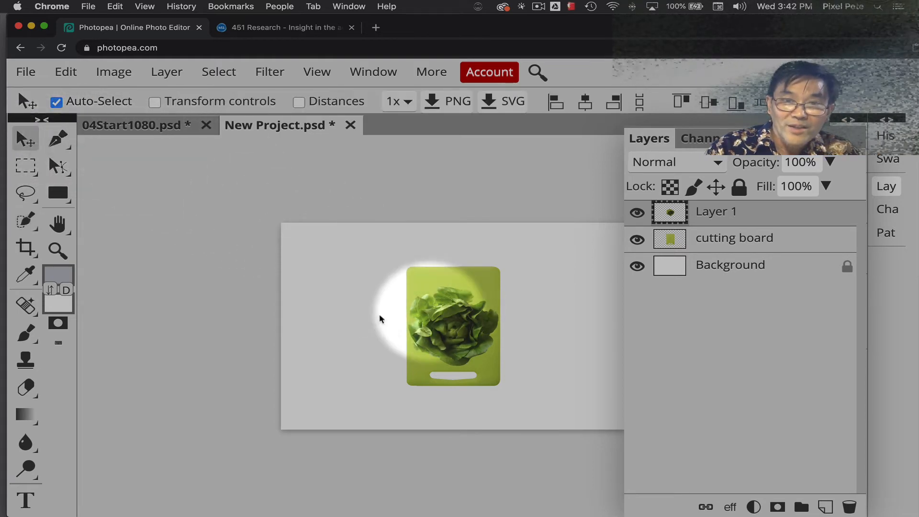
drag(381, 319, 338, 286)
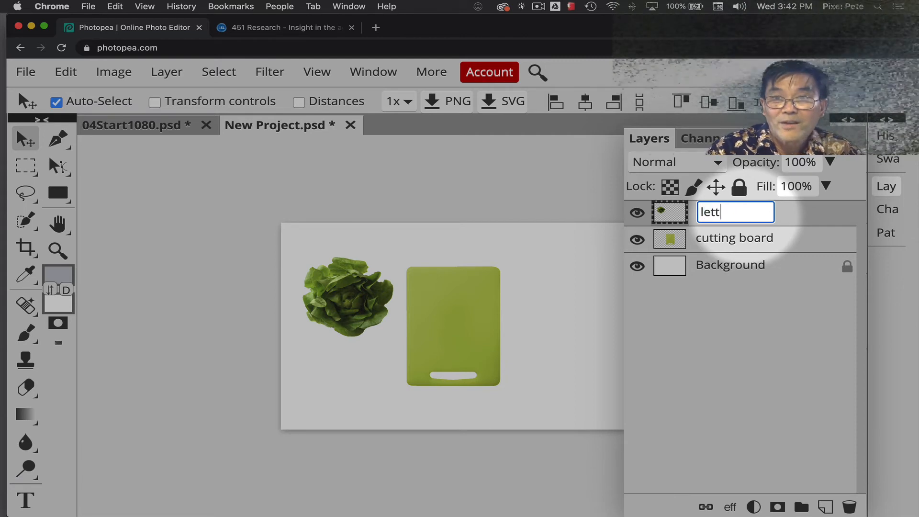
key(Return)
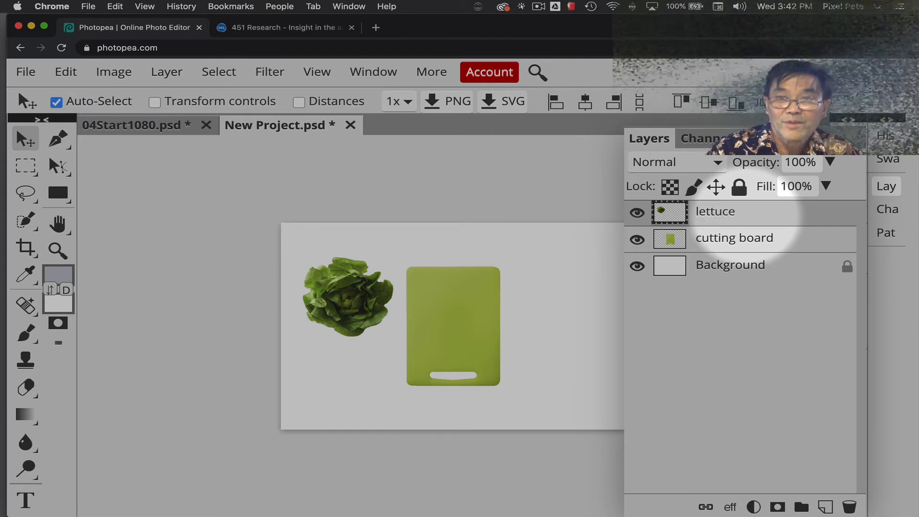
In 04Start1080.psd, select the tomato with the Quick Selection tool, replacing the lettuce selection.
click(160, 129)
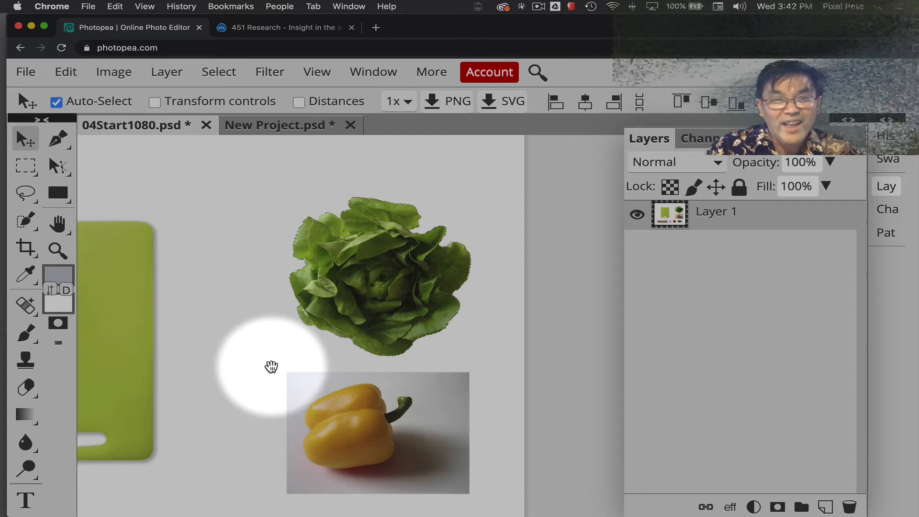
drag(271, 366, 373, 209)
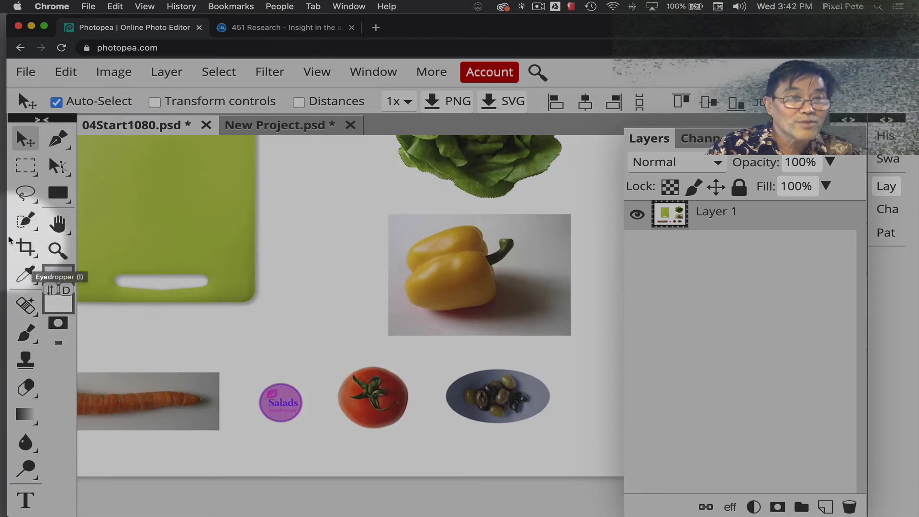
click(21, 222)
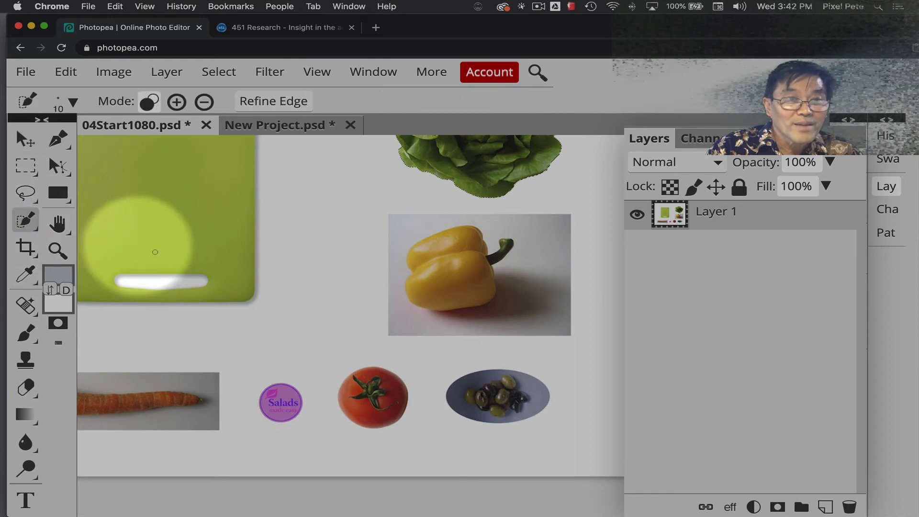
right_click(27, 222)
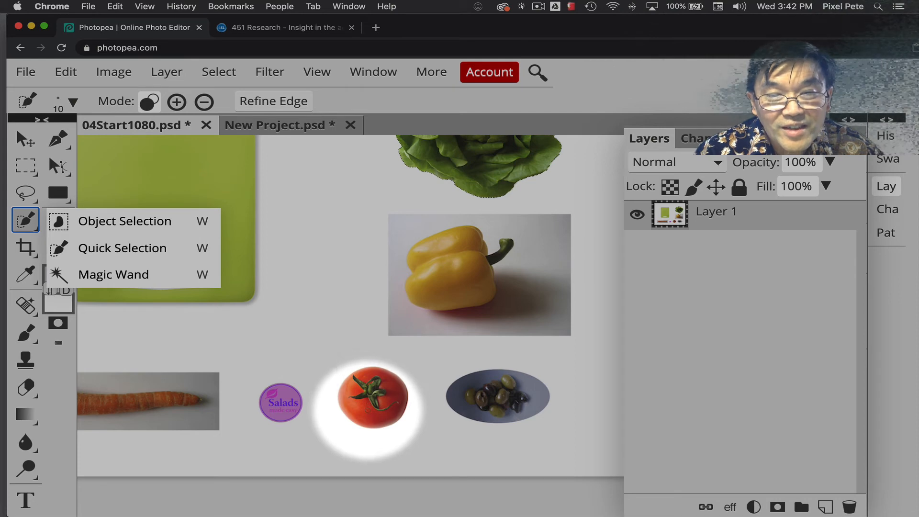
click(367, 409)
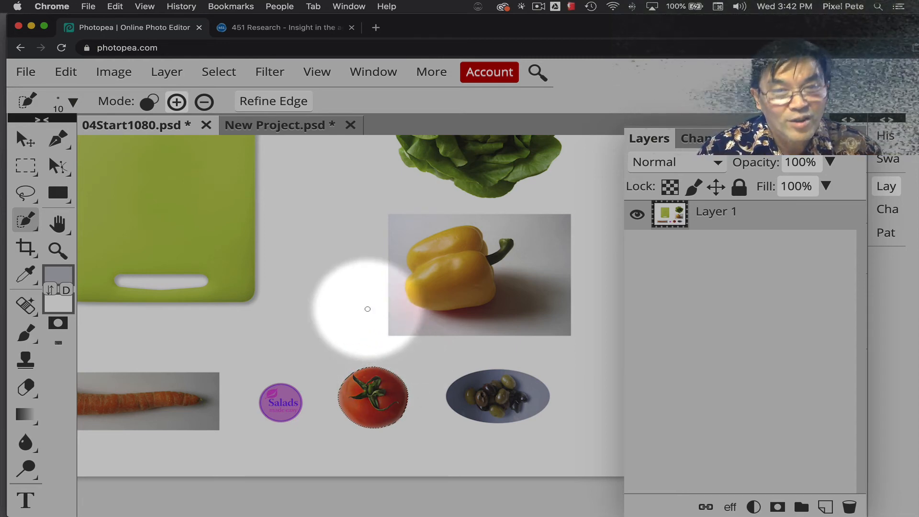
Copy the selected tomato and paste it twice into New Project.psd.
click(255, 126)
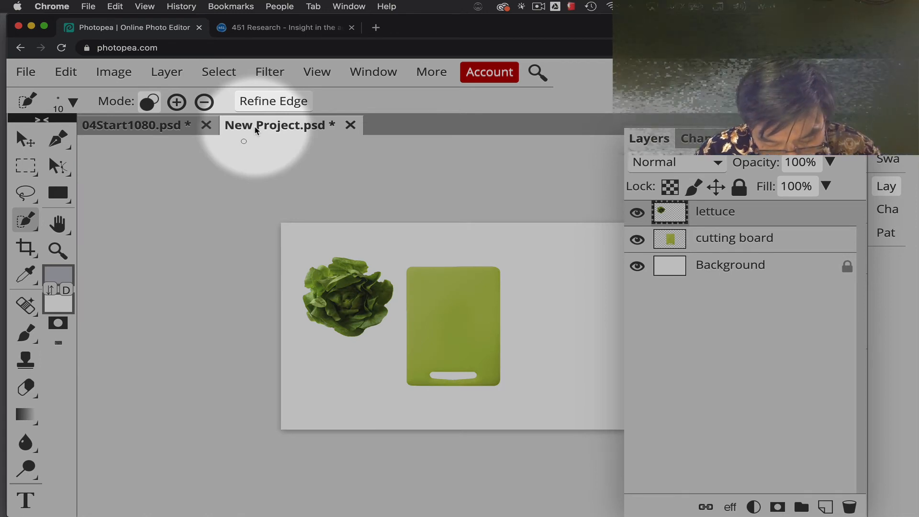
key(ctrl+v)
key(ctrl+v)
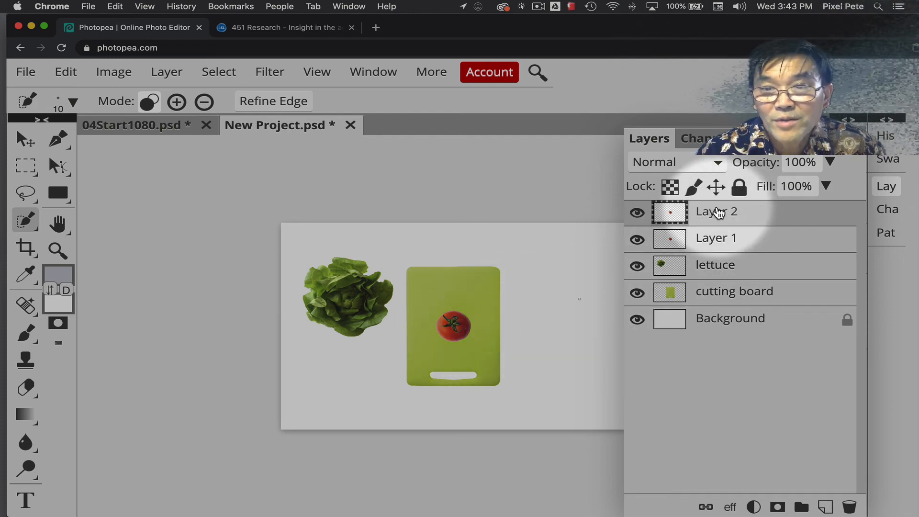
Delete the duplicate tomato layer "Layer 1" and open the remaining tomato layer's name for editing.
click(711, 239)
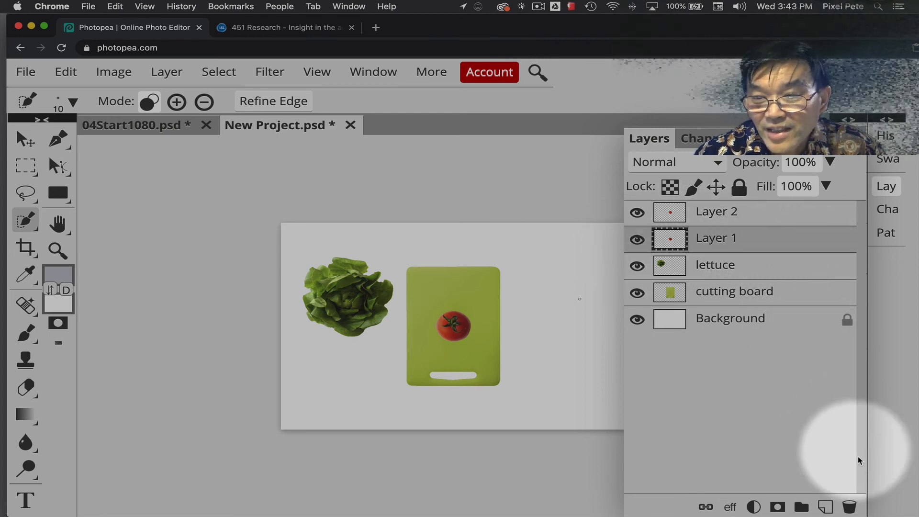
click(850, 507)
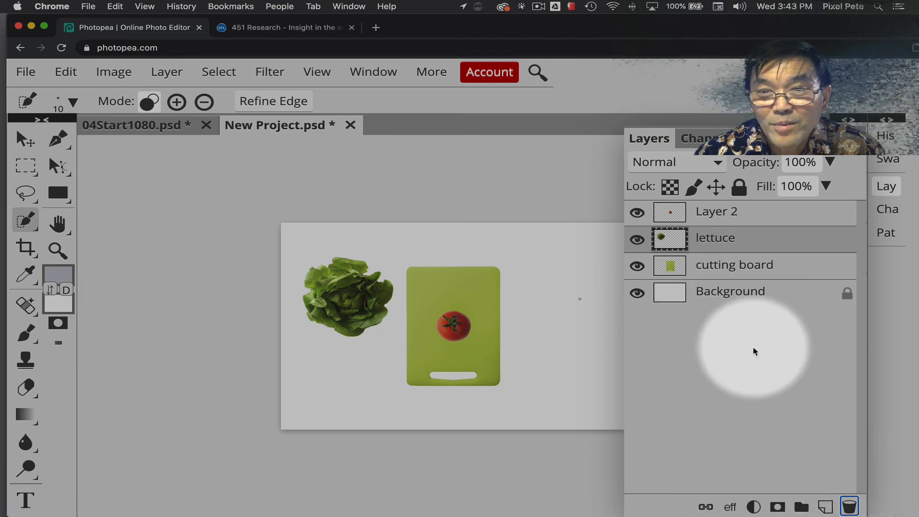
click(729, 218)
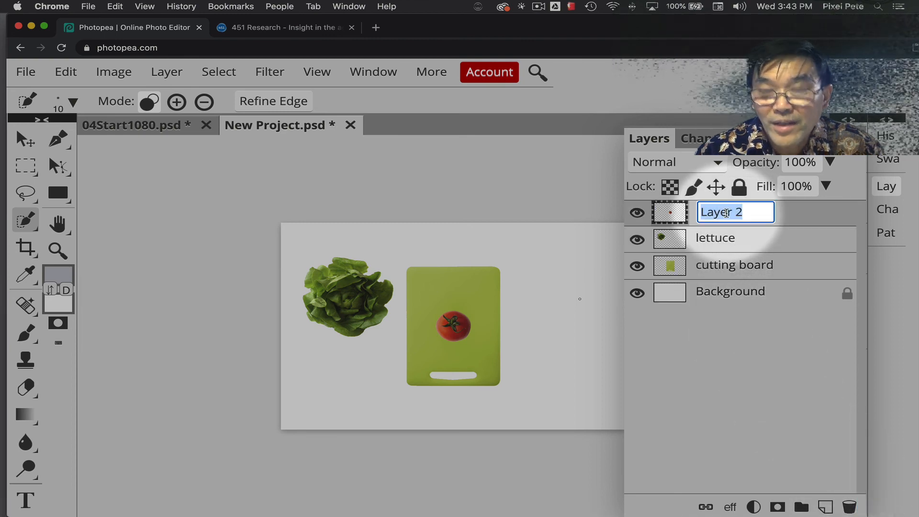